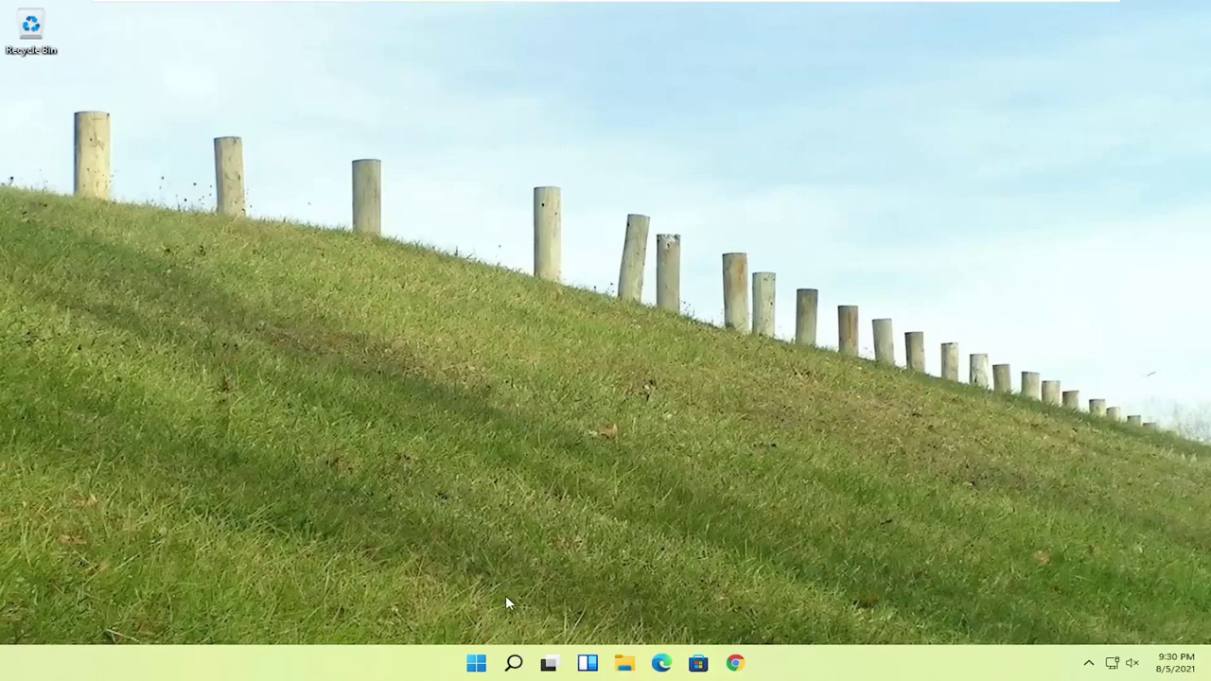
Step: Restart the computer from the desktop to reach the recovery environment
right_click(479, 667)
mouse_move(492, 612)
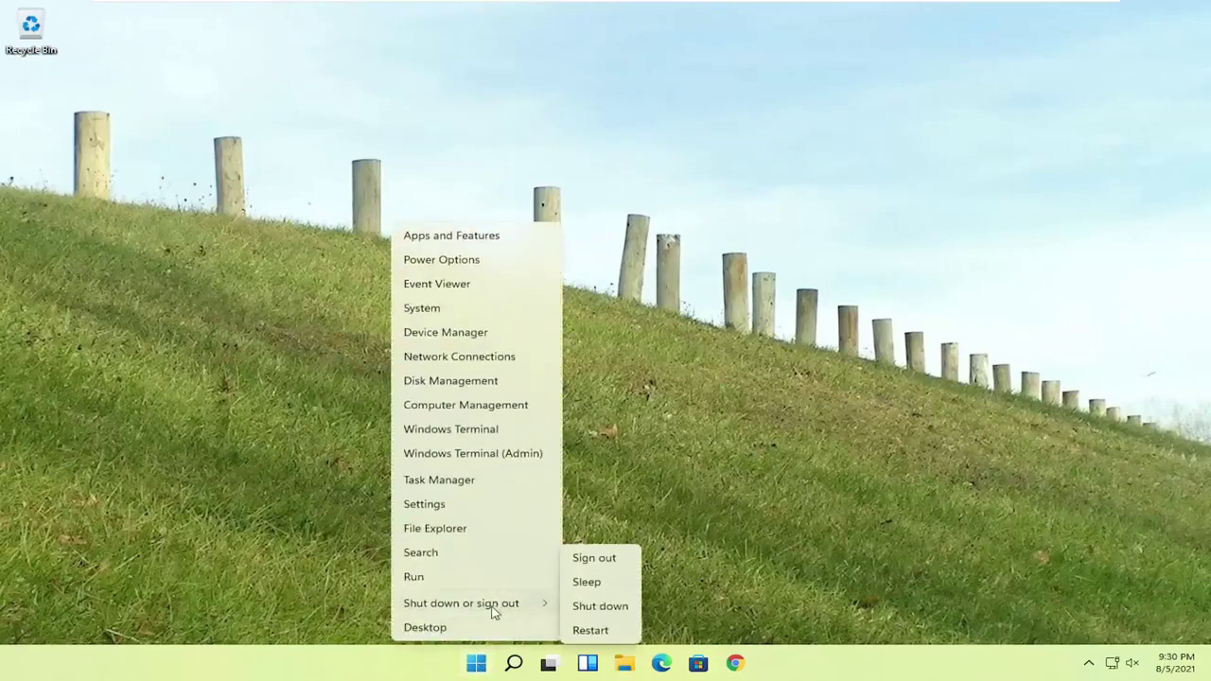
click(595, 631)
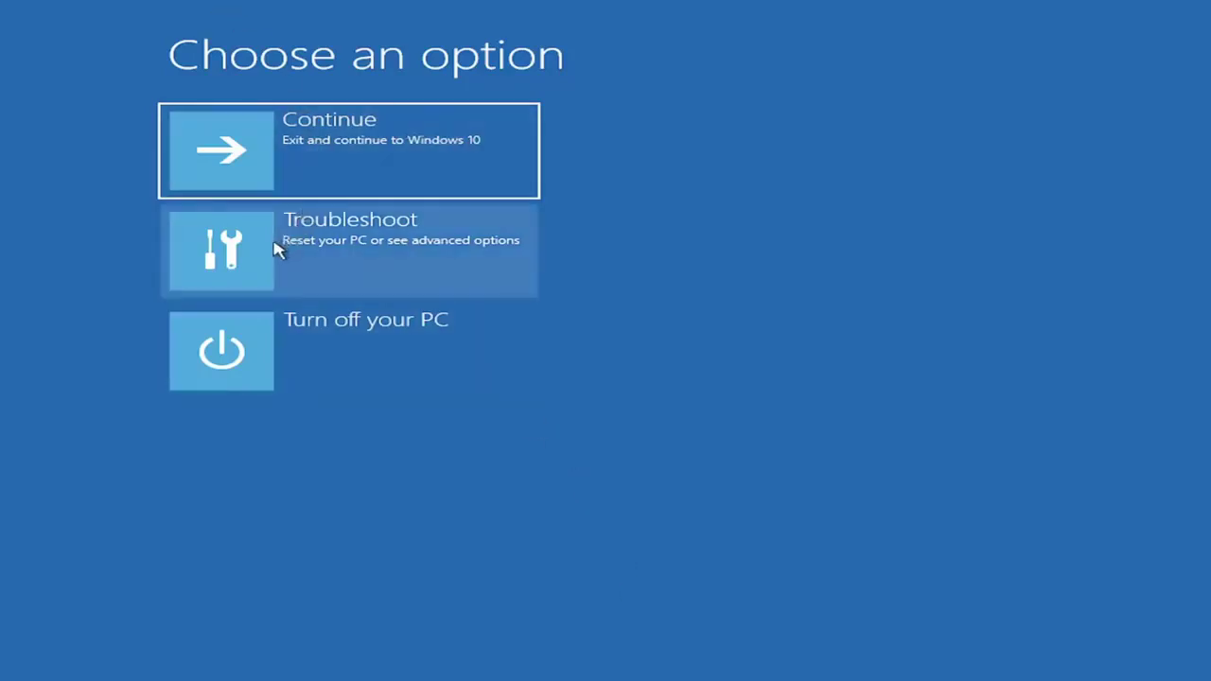
Step: Examine the Reset this PC choices under Troubleshoot and return to the troubleshooting options without resetting
click(396, 250)
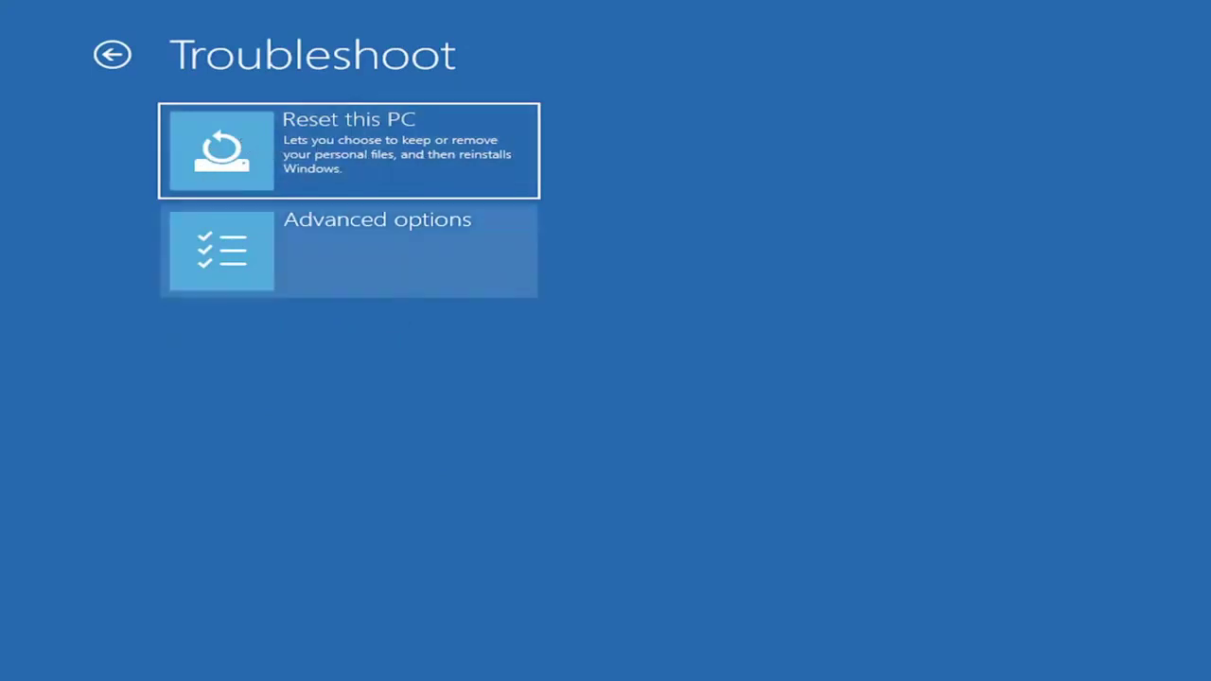
click(288, 163)
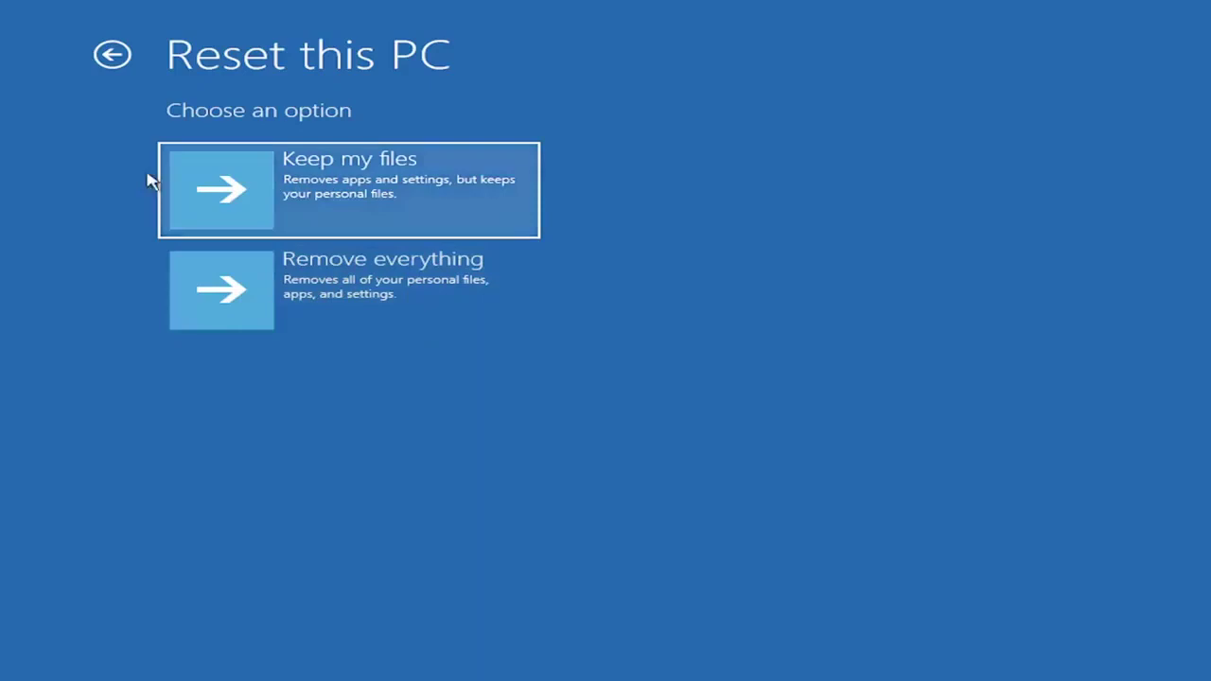
click(112, 56)
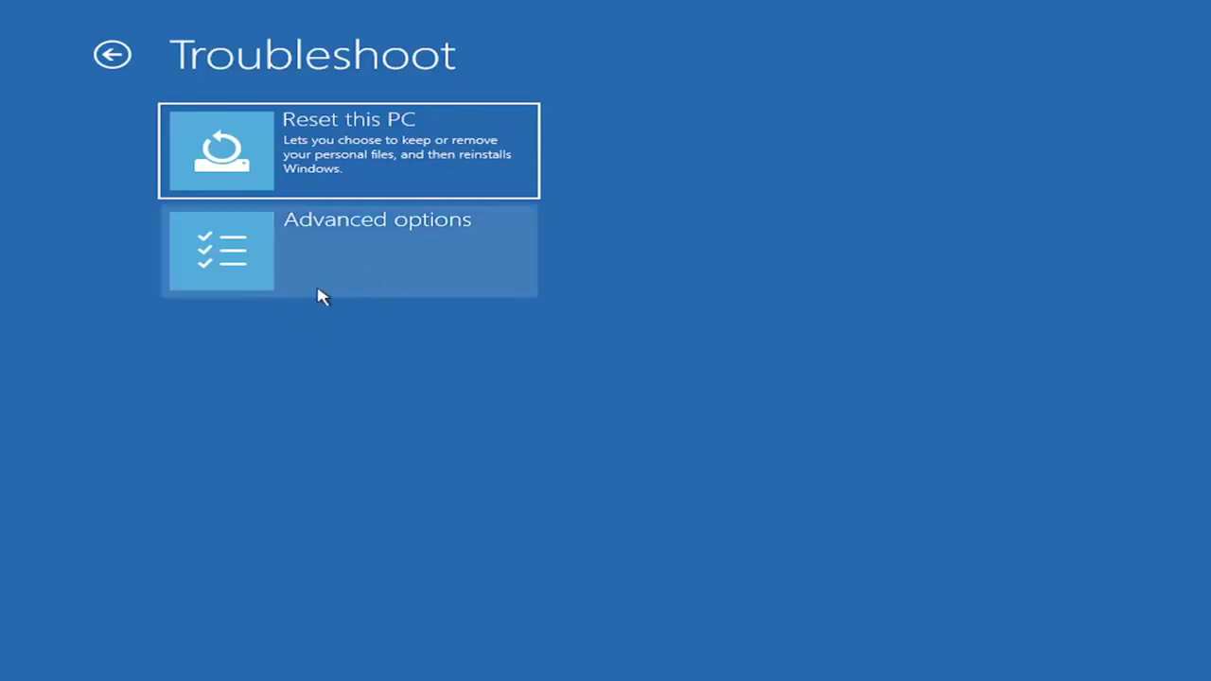
Step: Open Command Prompt from the advanced recovery options and make its window ready for input
click(305, 268)
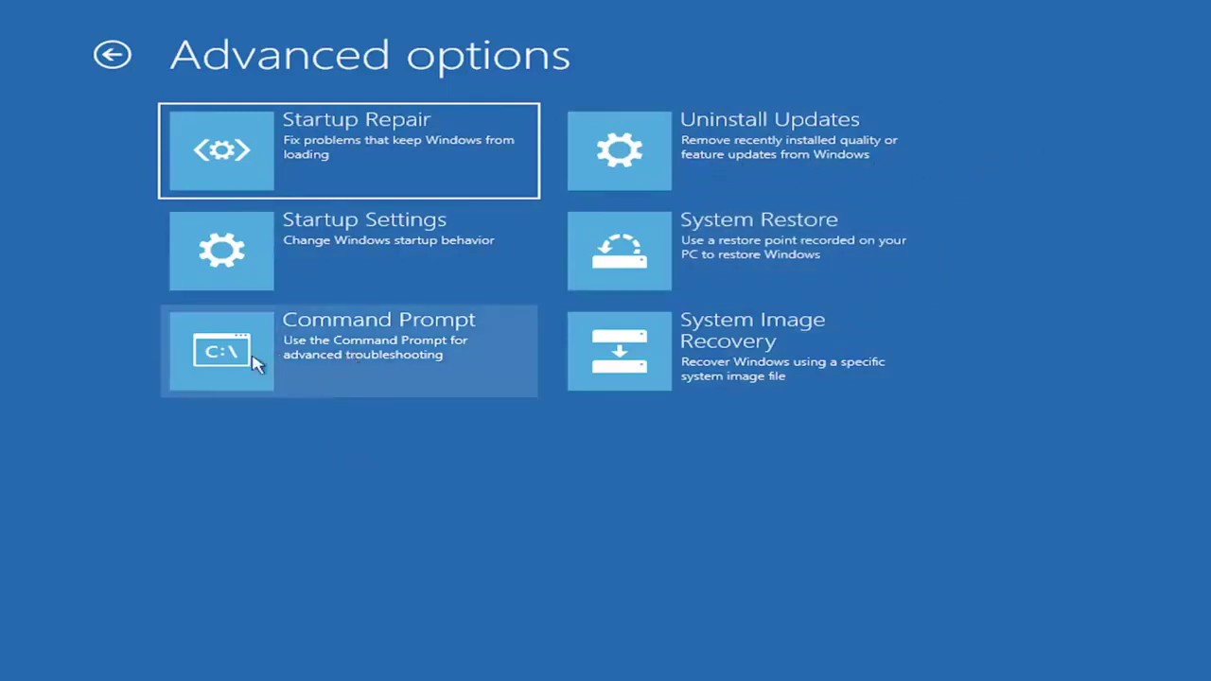
click(293, 371)
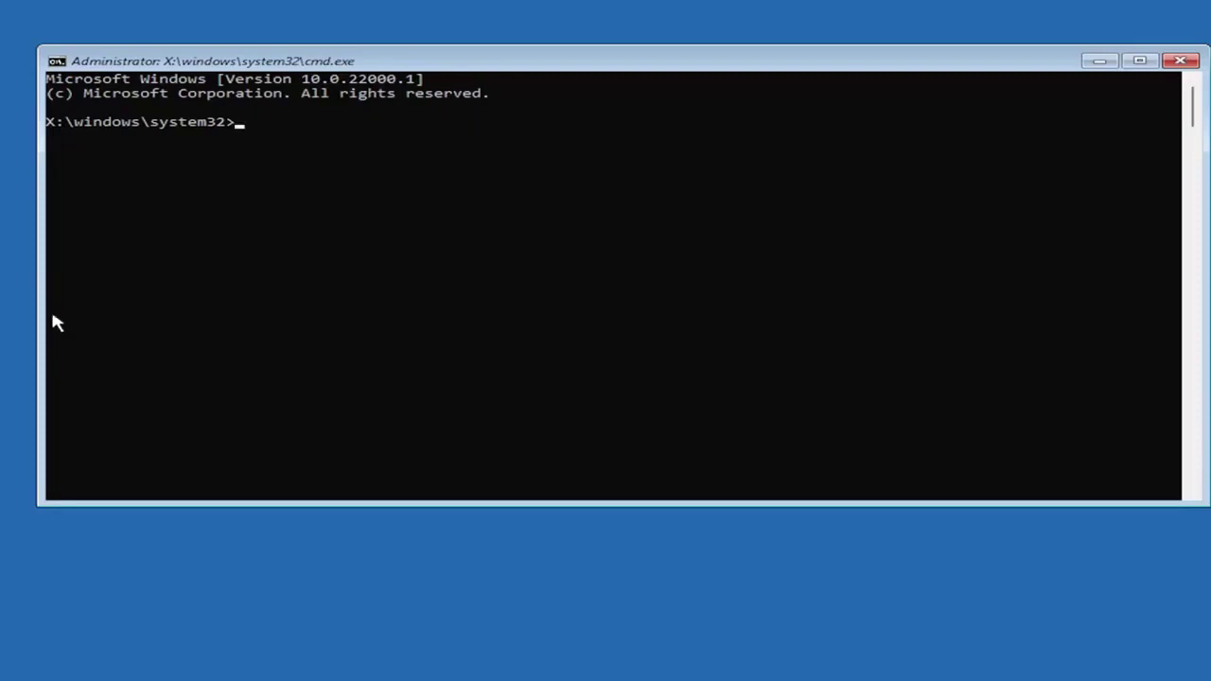
click(383, 184)
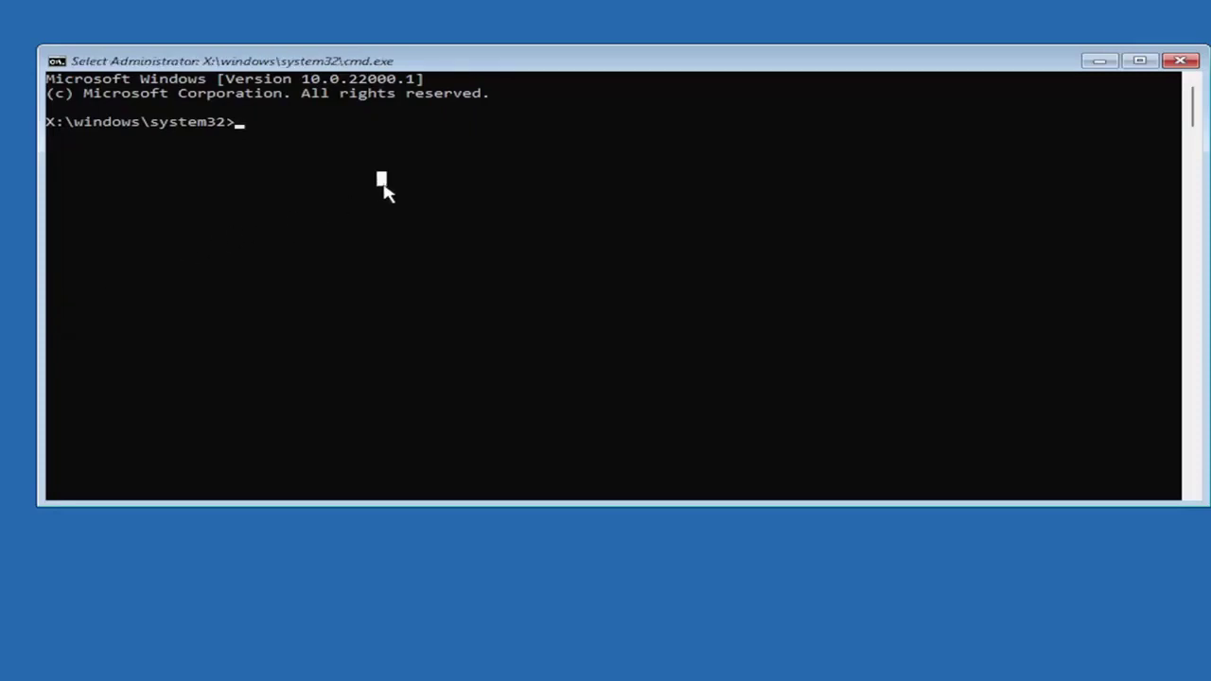
Step: Repair the master boot record by running the command "Bootrec /fixmbr"
text(Boo)
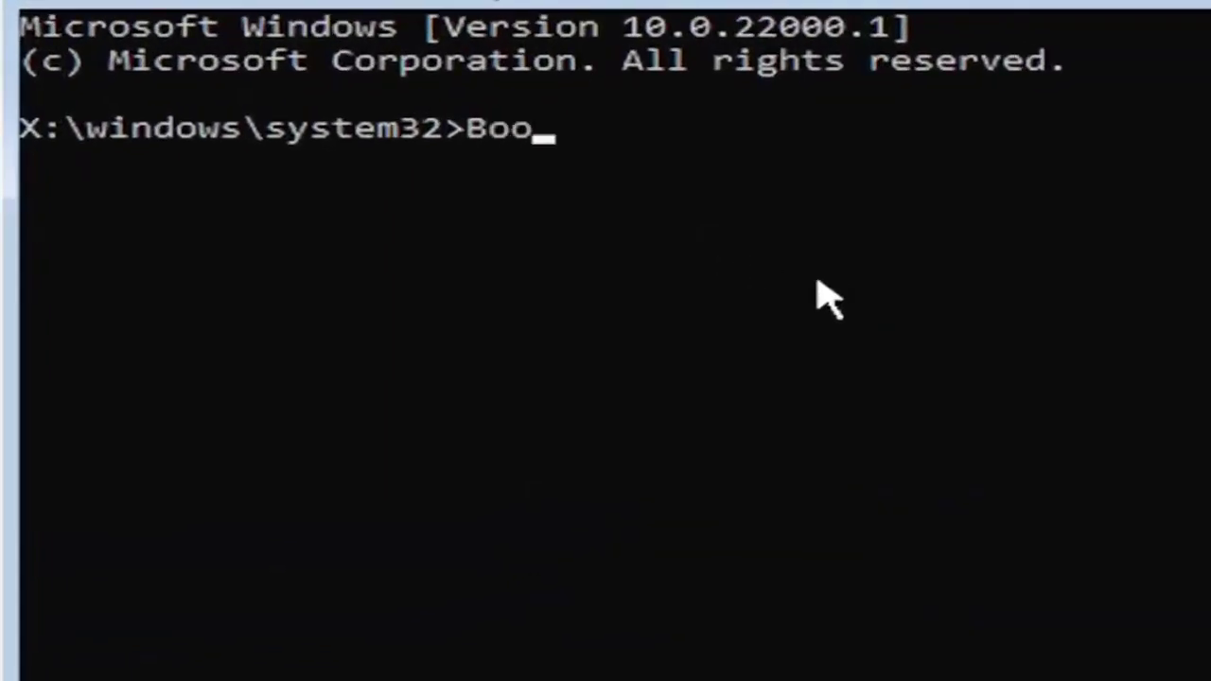
text(trec)
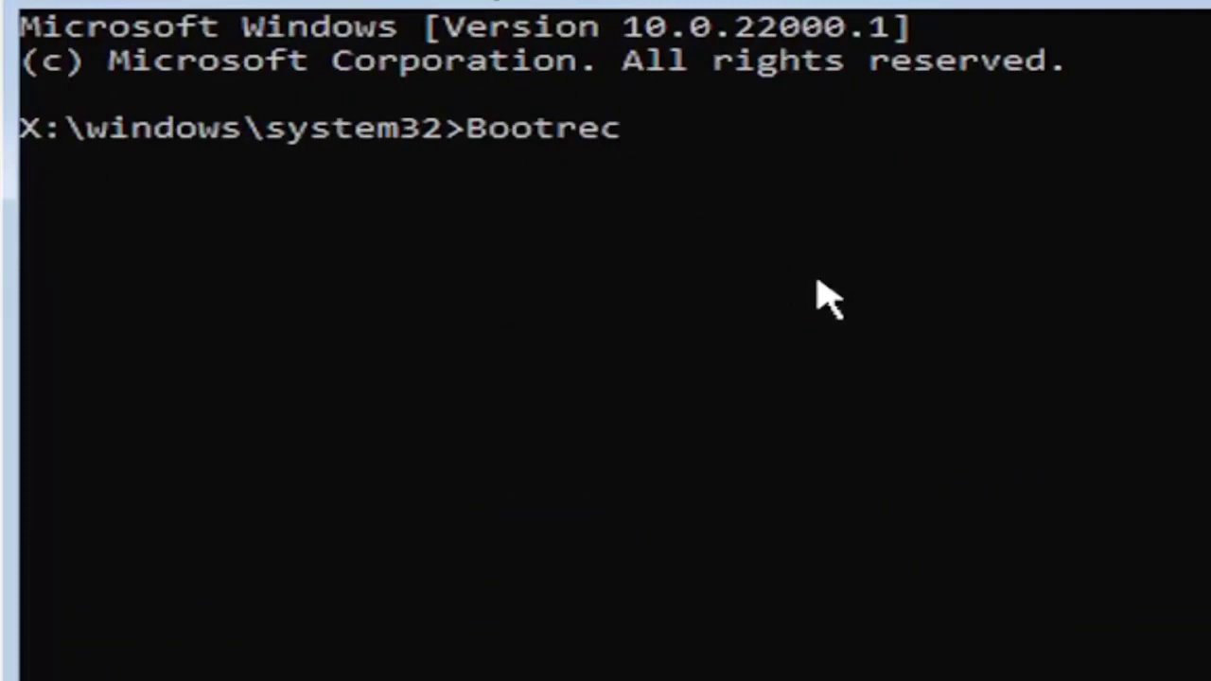
text( /fix)
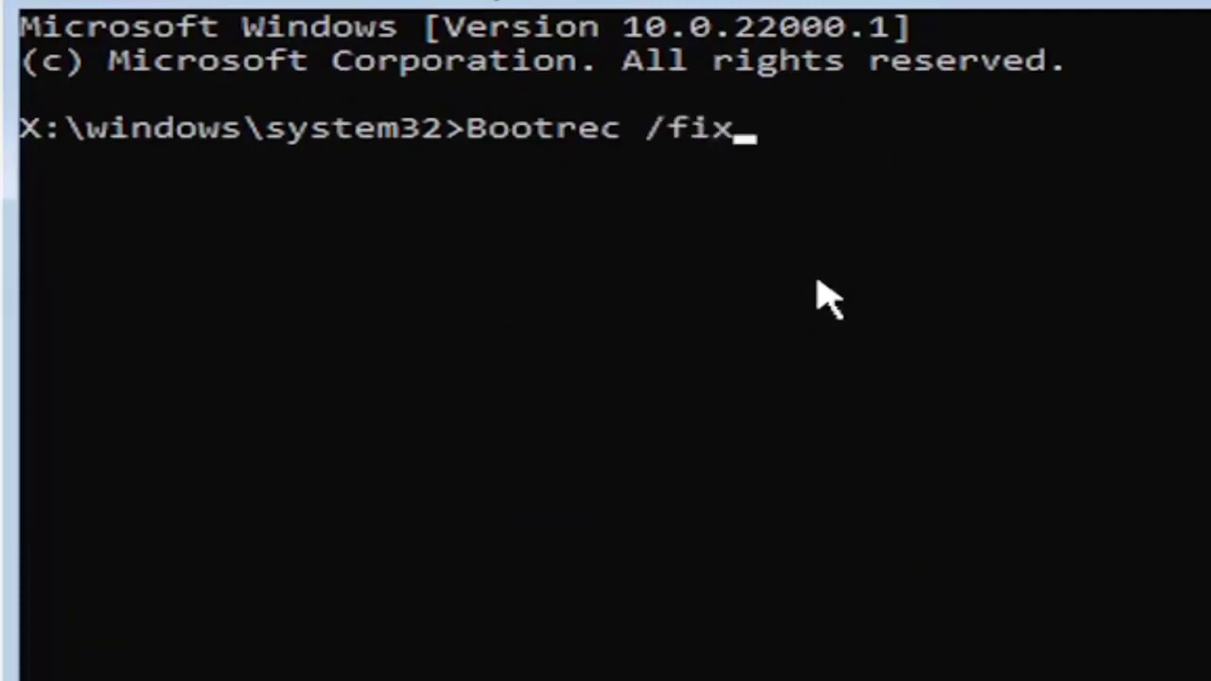
text(mbr)
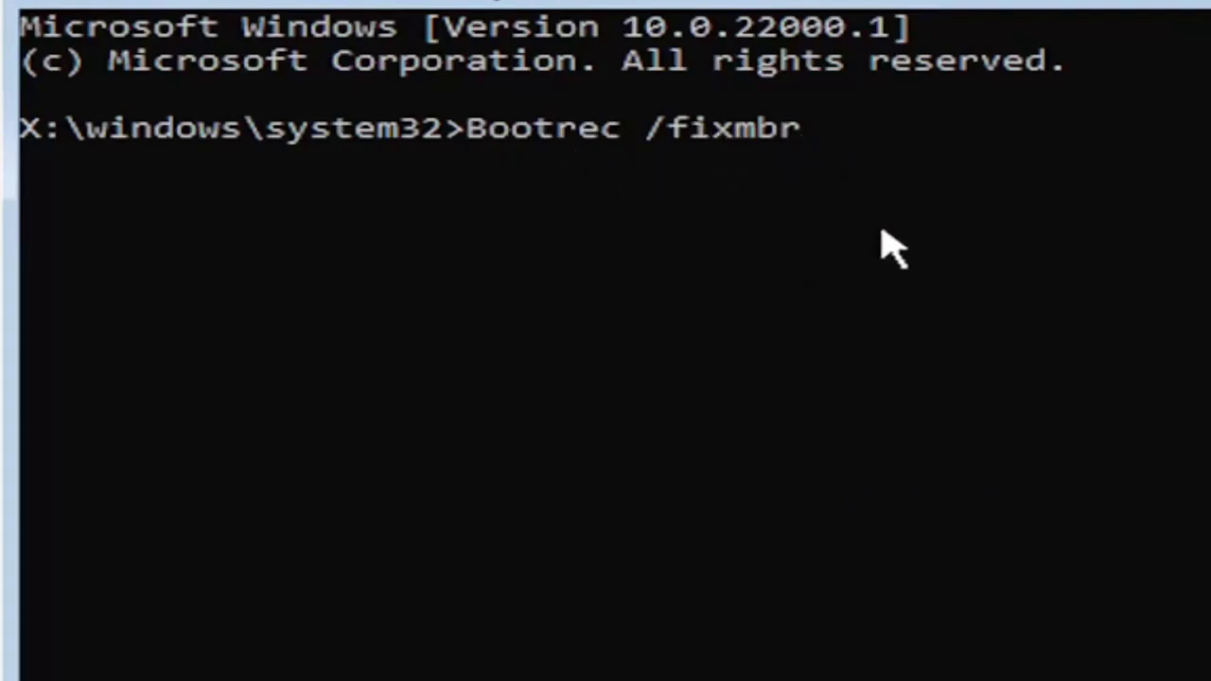
key(Return)
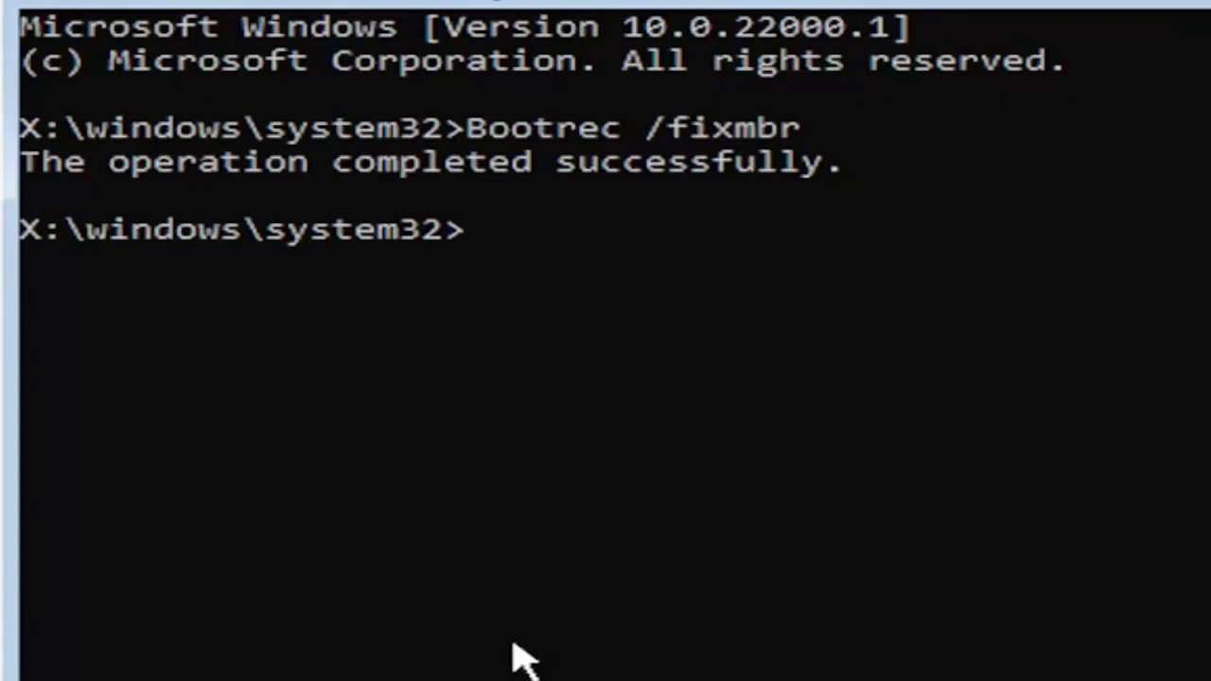
Step: Back up the boot configuration data by running "bcdedit /export c:\bcdbackup"
text(bcdedit)
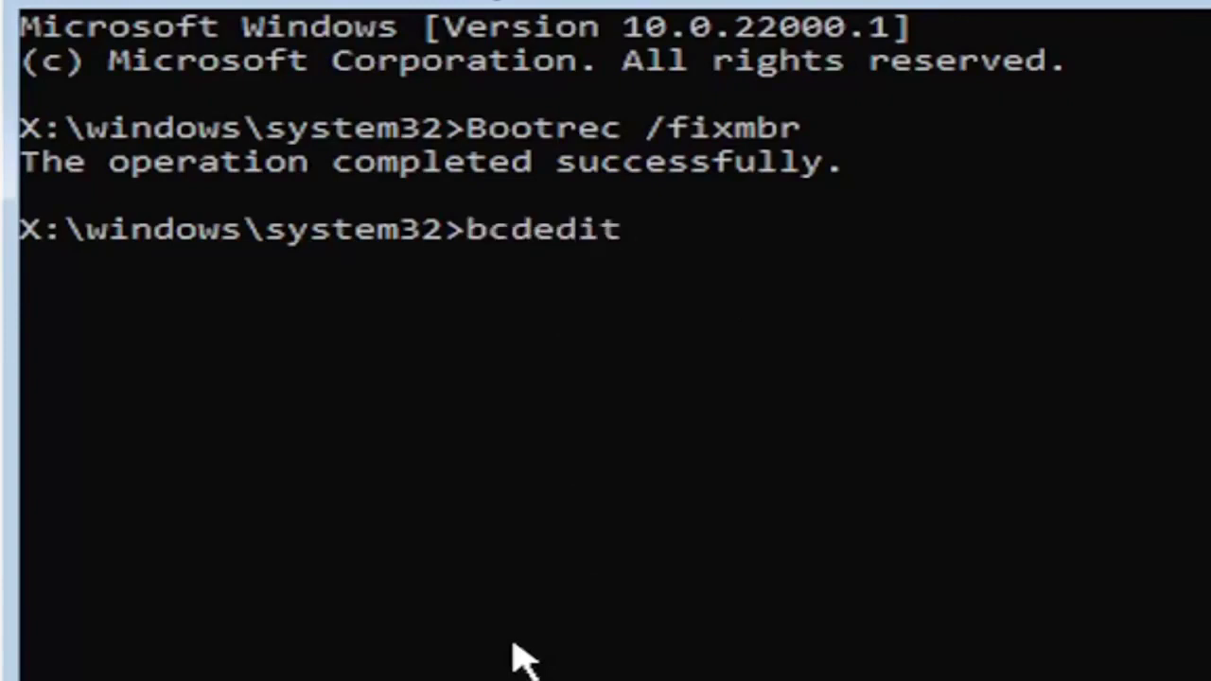
text( /e)
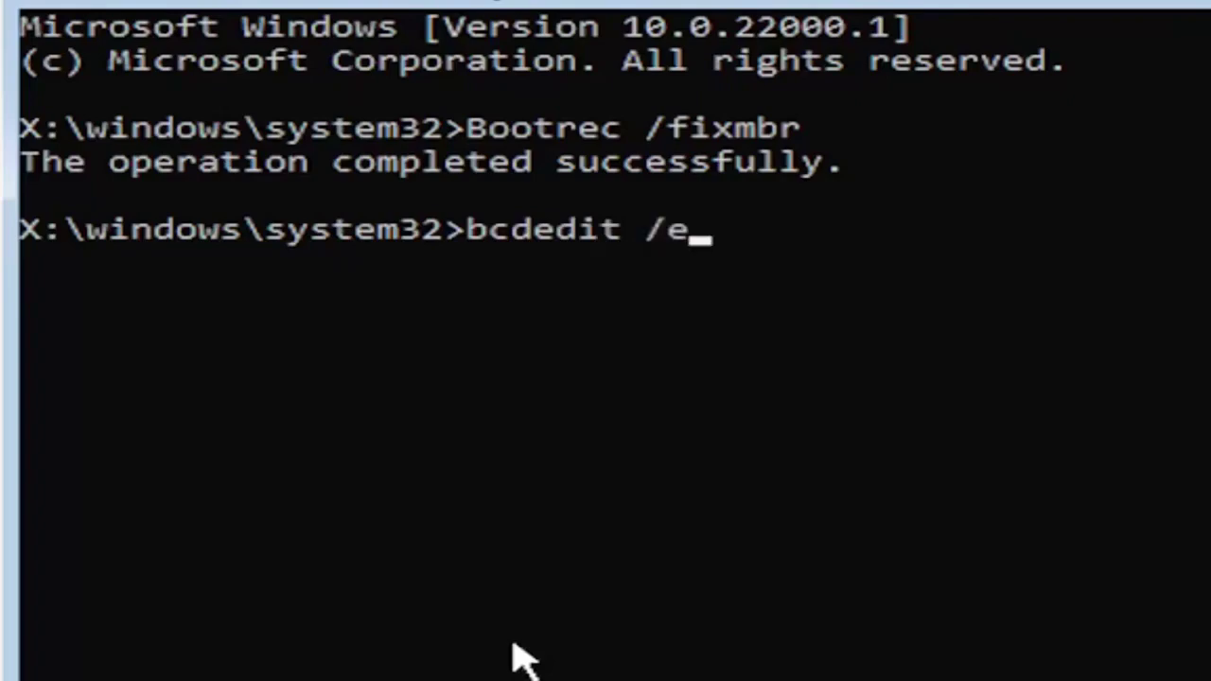
text(xport)
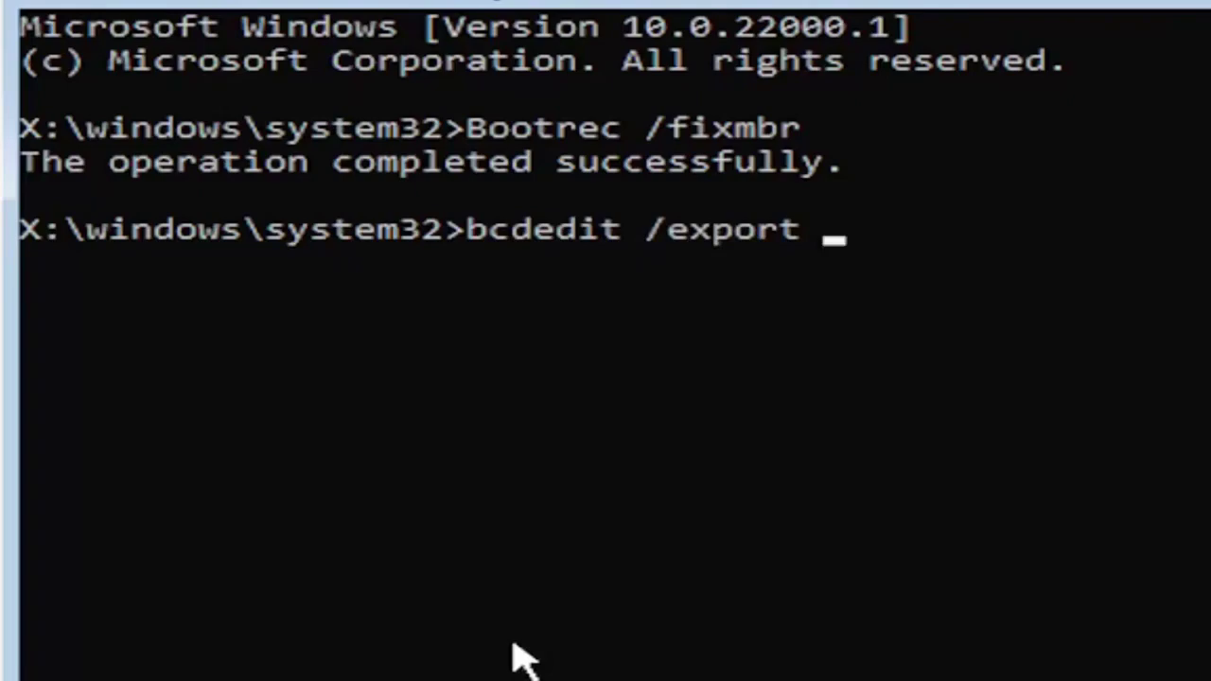
text(c)
text(:)
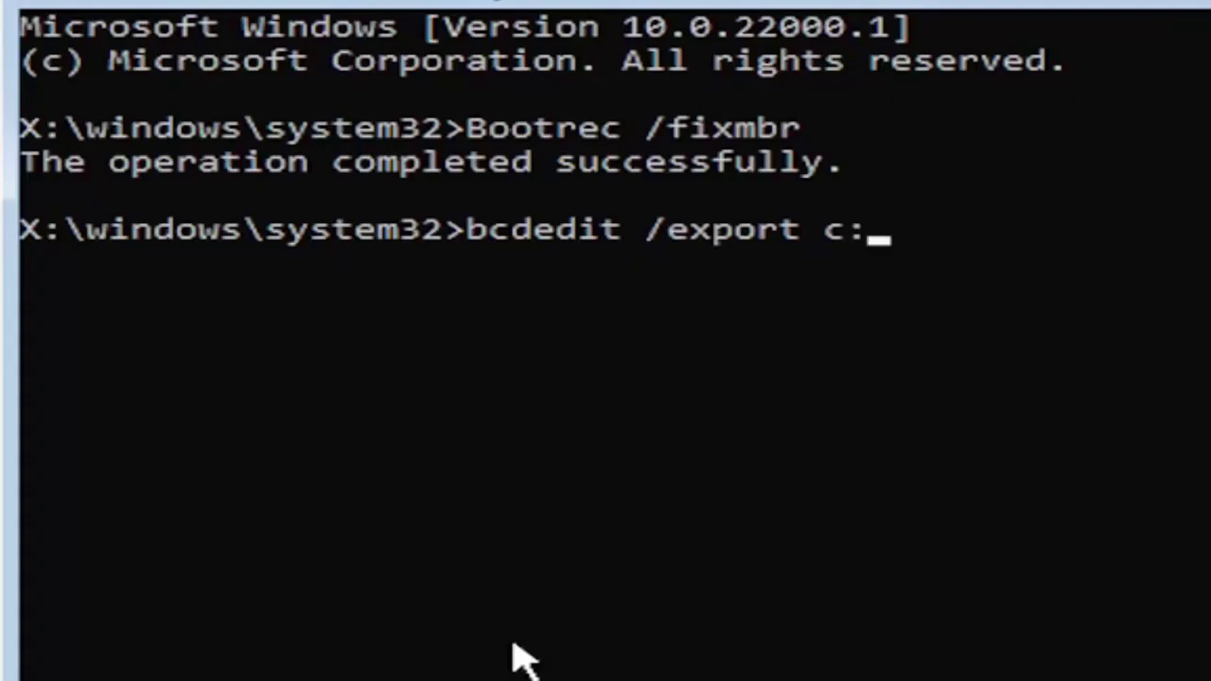
text(\)
text(bcdb)
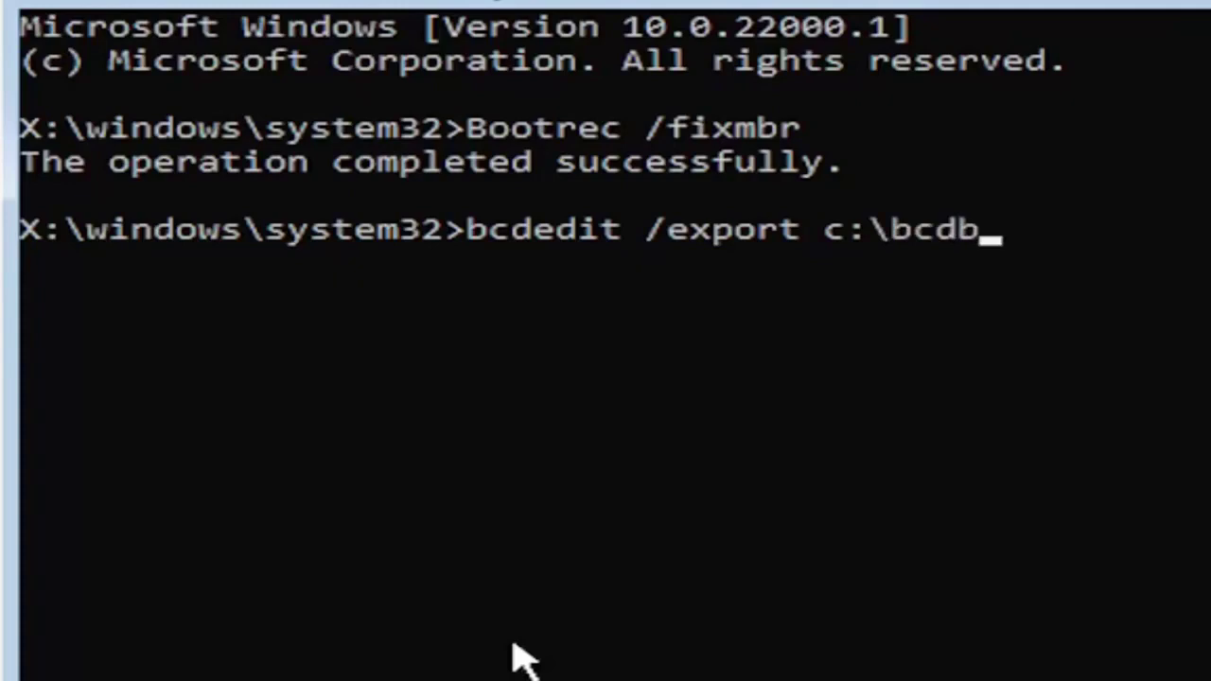
text(ackup)
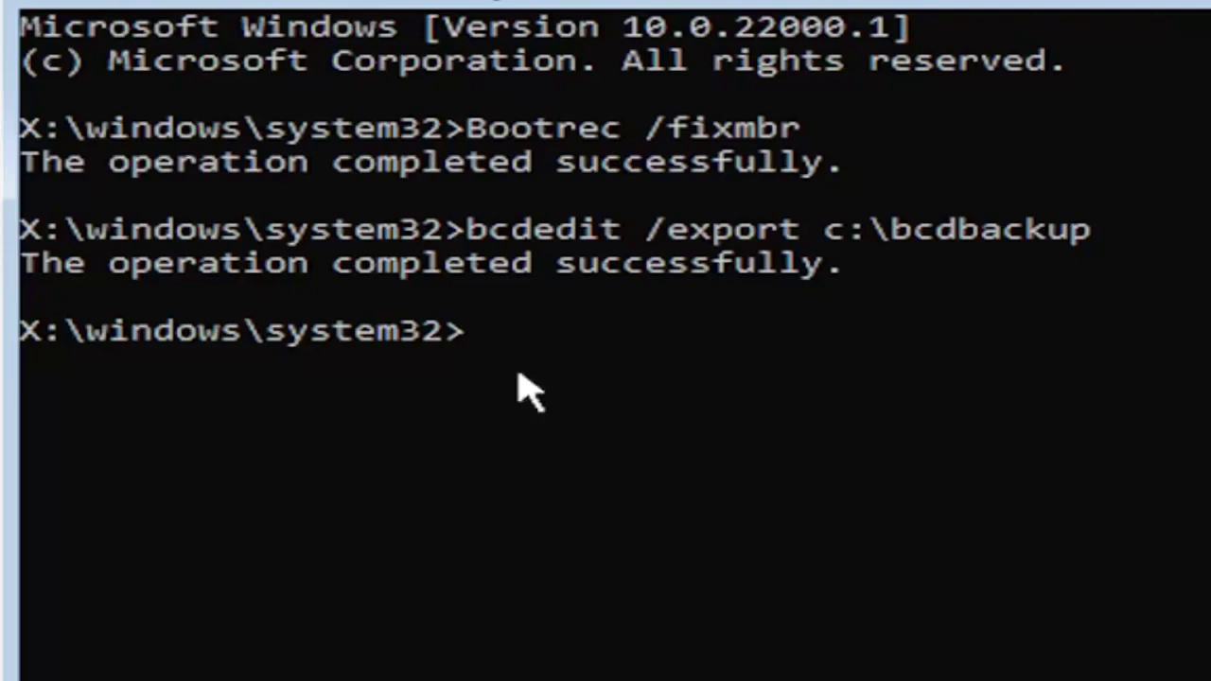
Step: Remove the hidden, read-only and system attributes from the boot store by running "attrib c:\boot\bcd -h -r -s"
text(attrib )
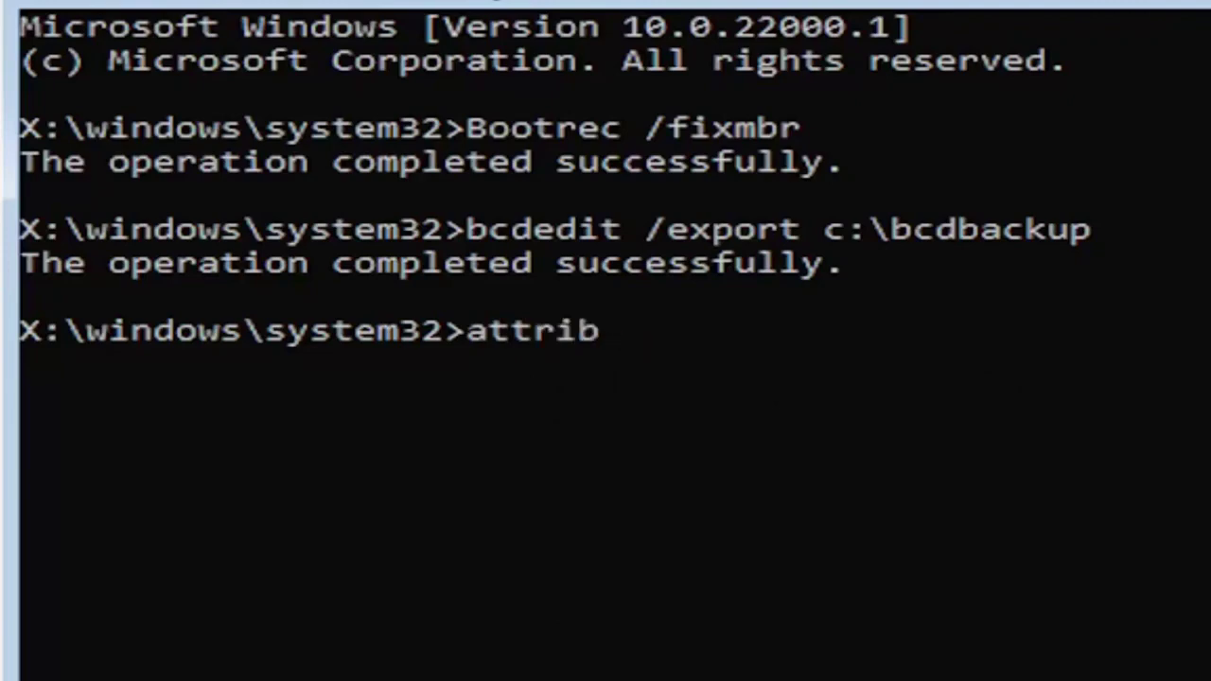
text(c:)
text(\boot)
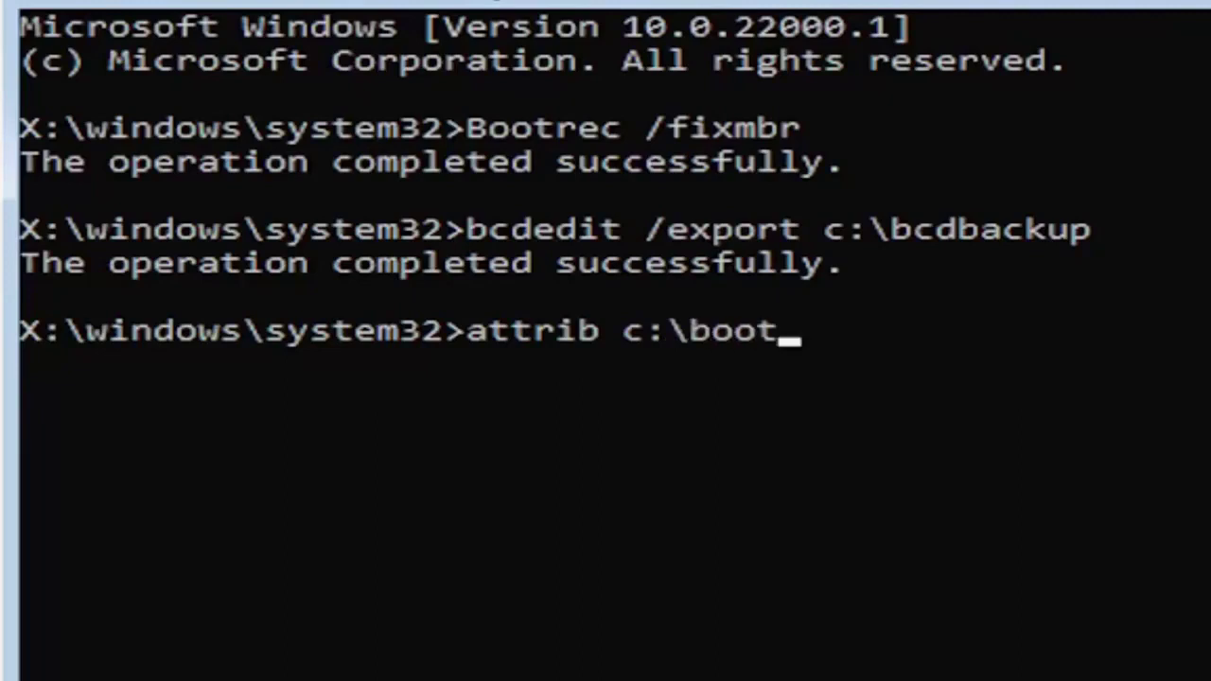
text(\bcd)
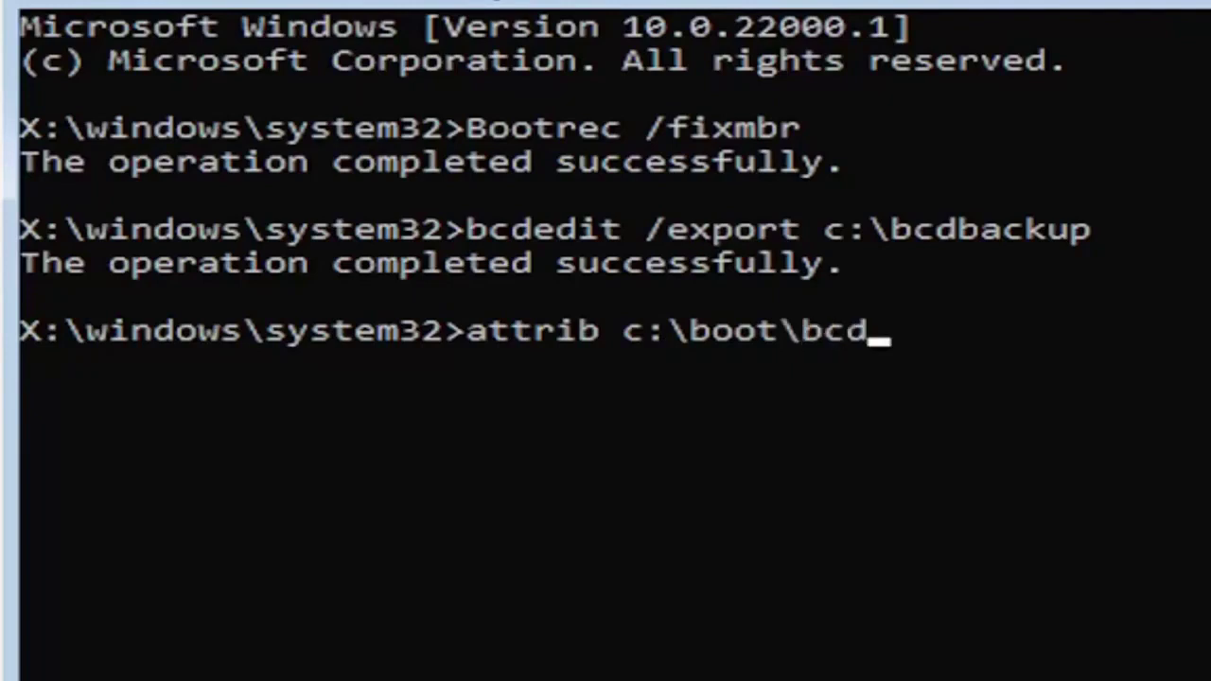
text( -h -)
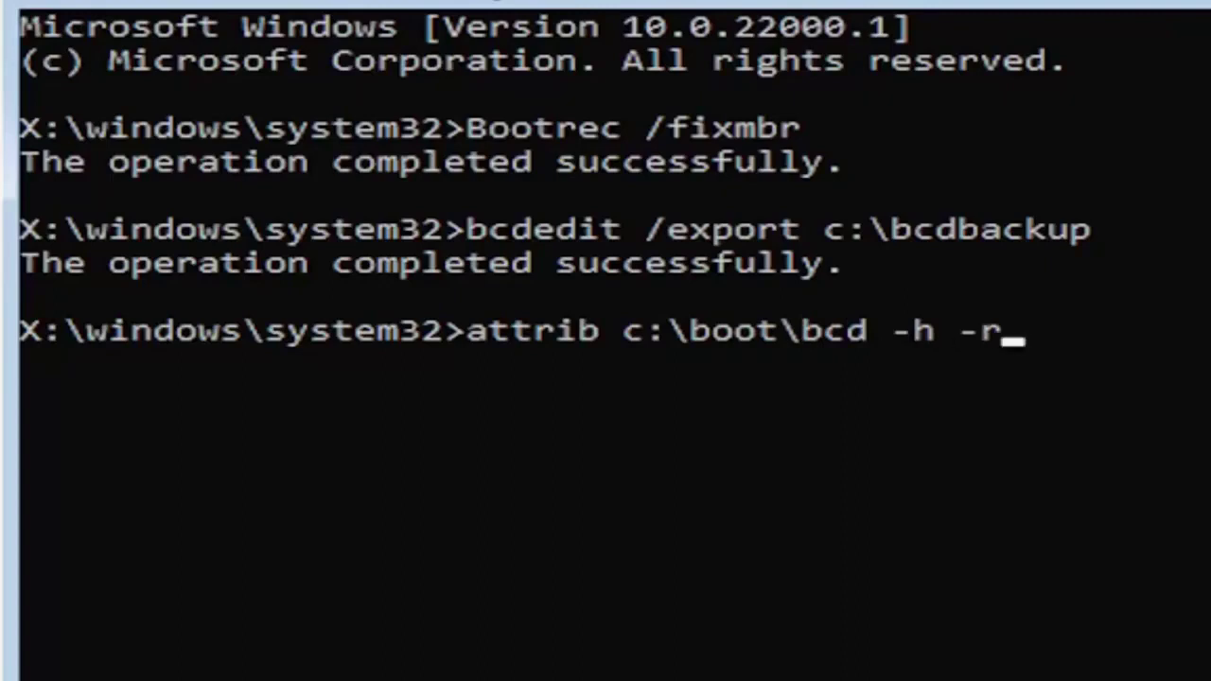
text(r -s)
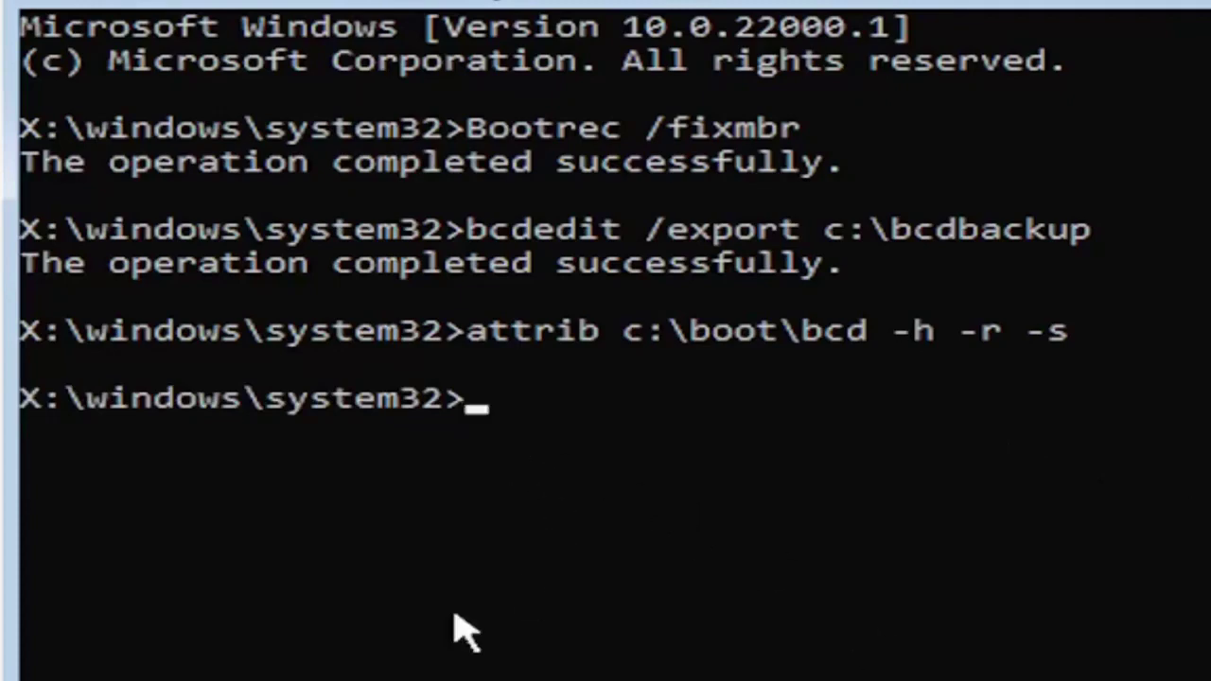
Step: Rename the existing boot store to bcd.old by running "ren c:\boot\bcd bcd.old"
text(re)
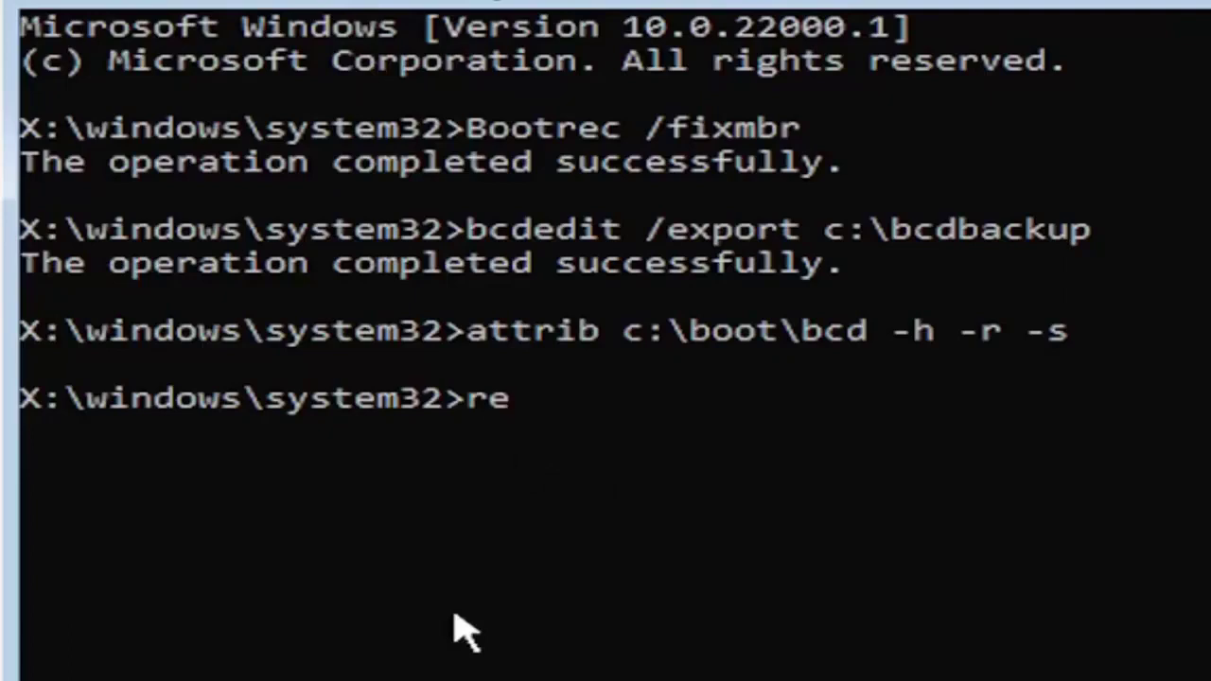
text(n c)
text(:\boot)
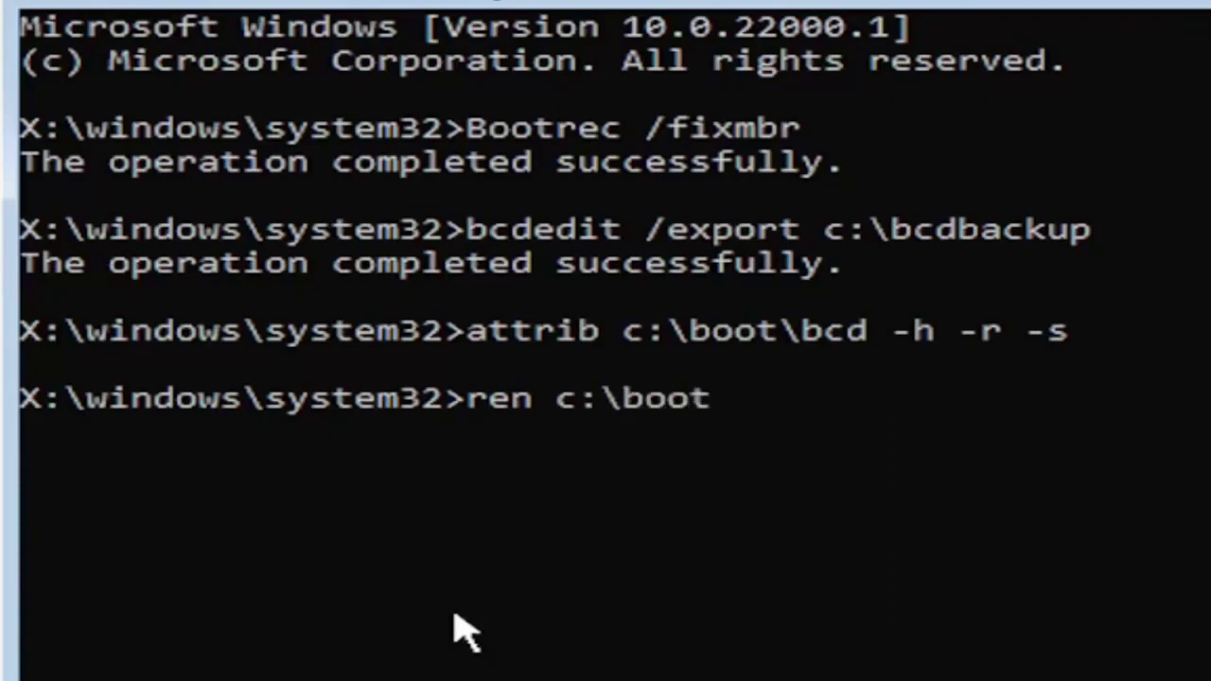
text(\bc)
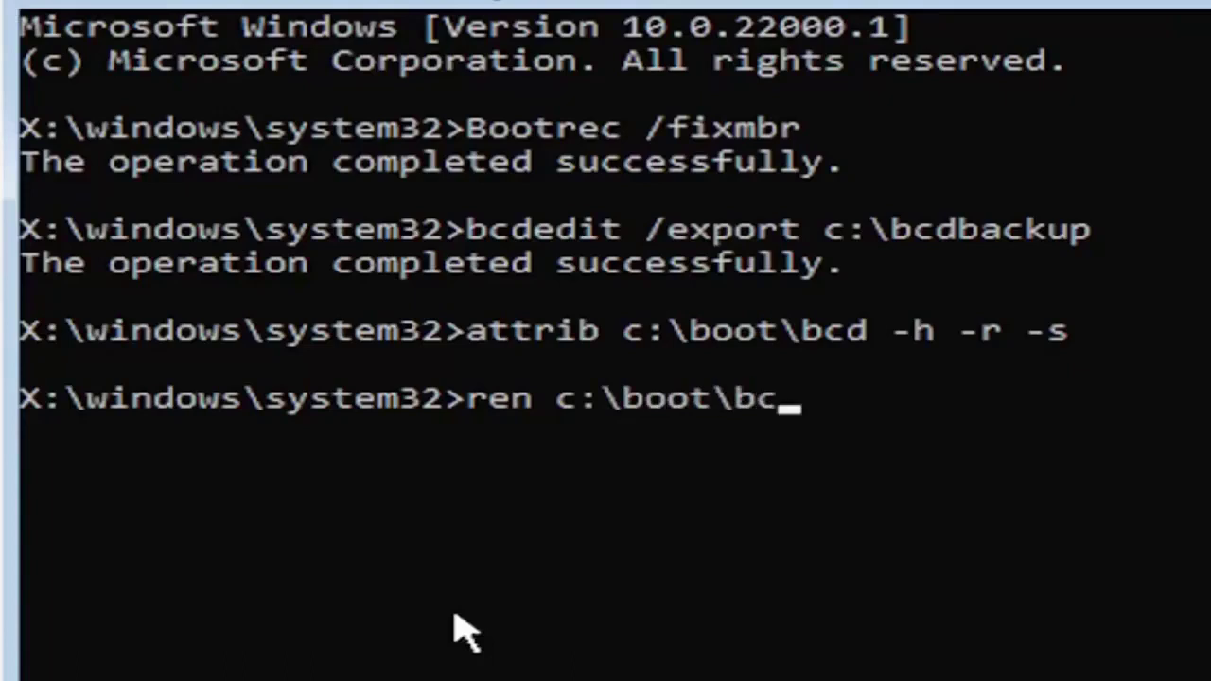
text(d bcd.)
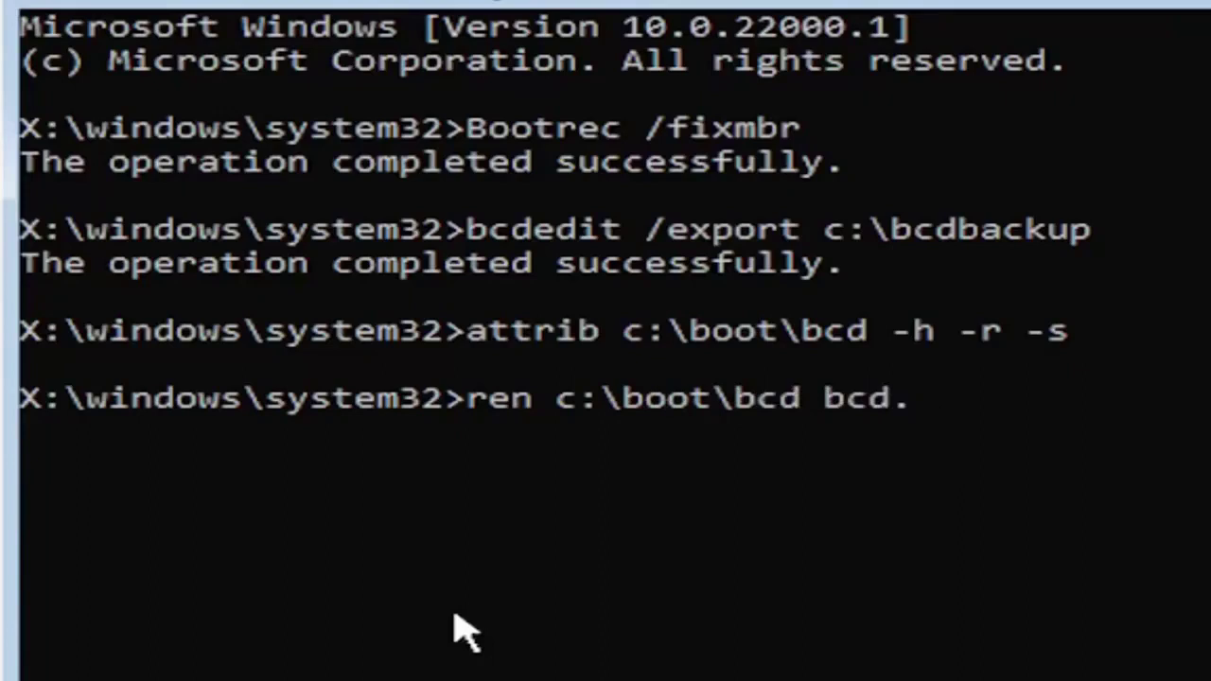
text(old)
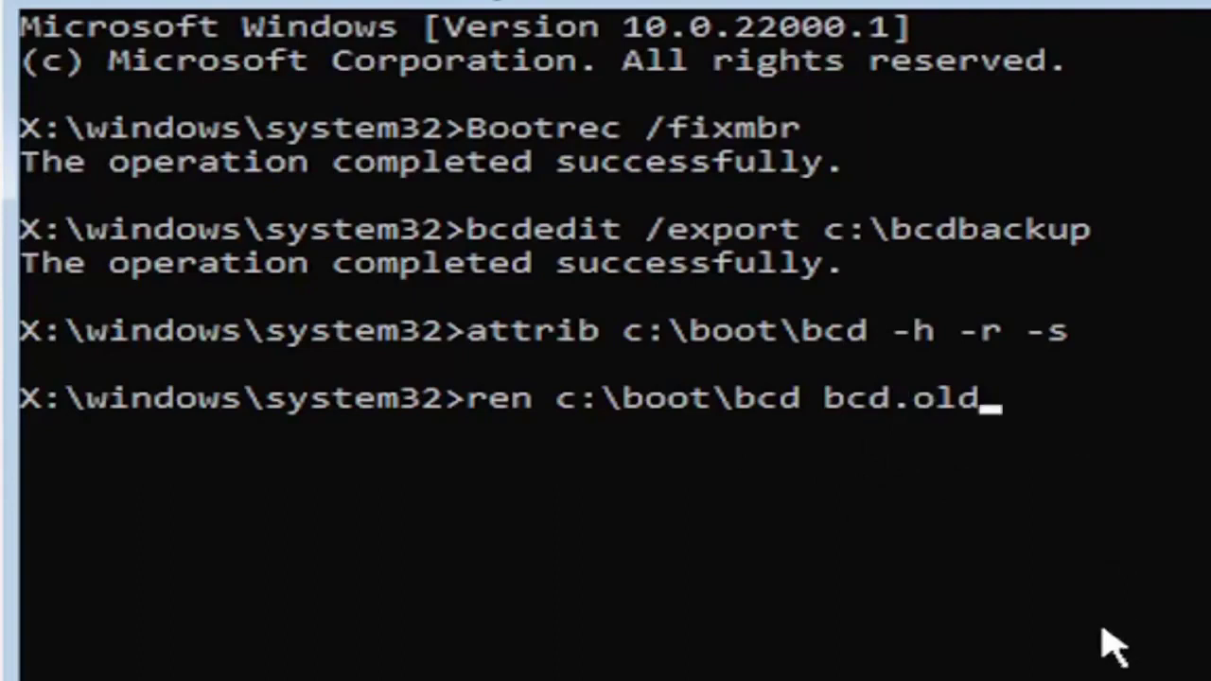
key(Return)
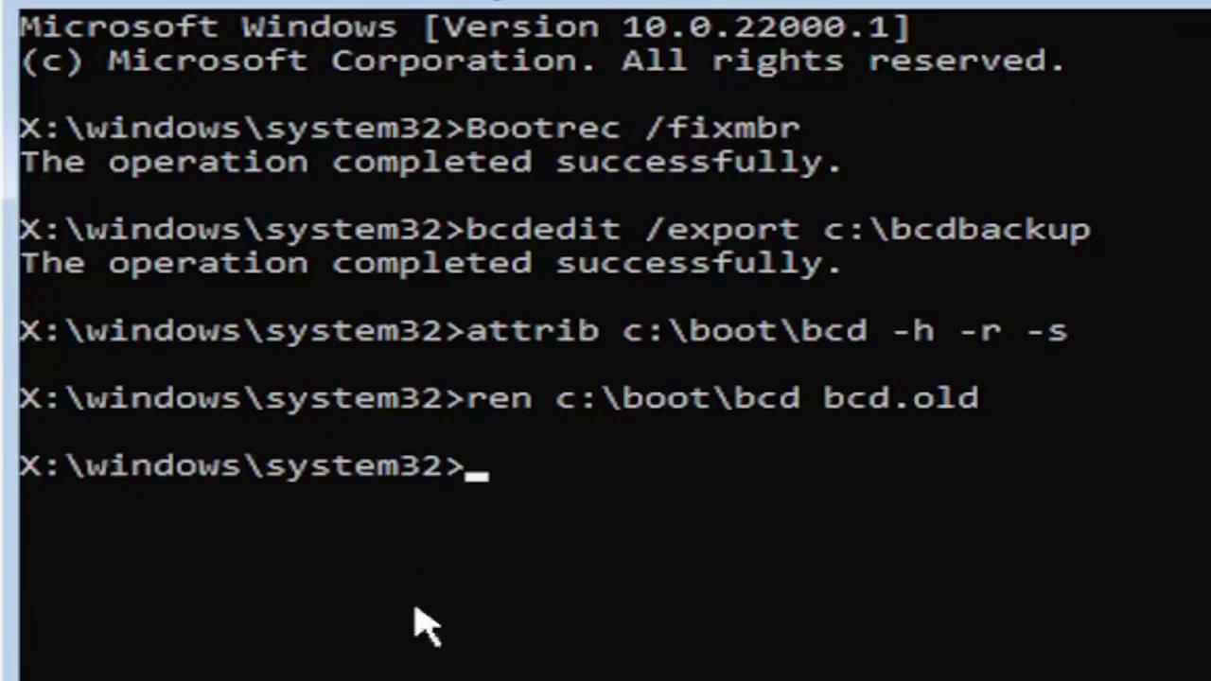
Step: Rebuild the boot configuration data with "bootrec /rebuildbcd" and answer y to add the D:\Windows installation to the boot list
click(505, 478)
text(b)
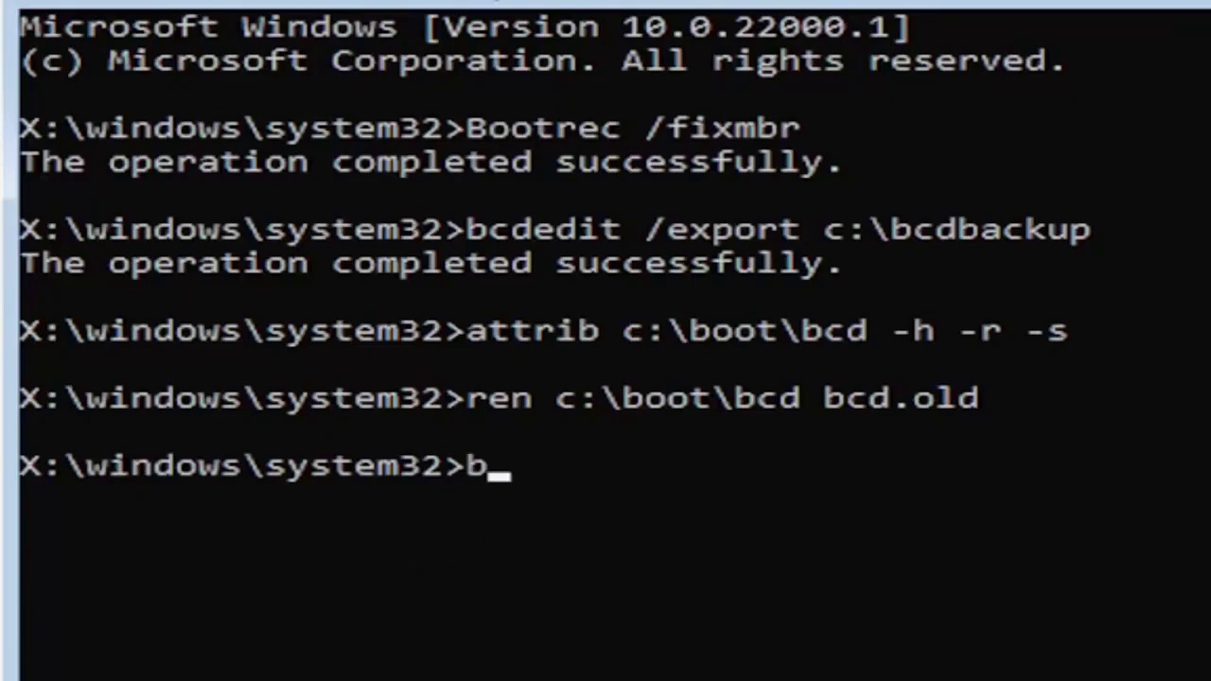
text(ootrec)
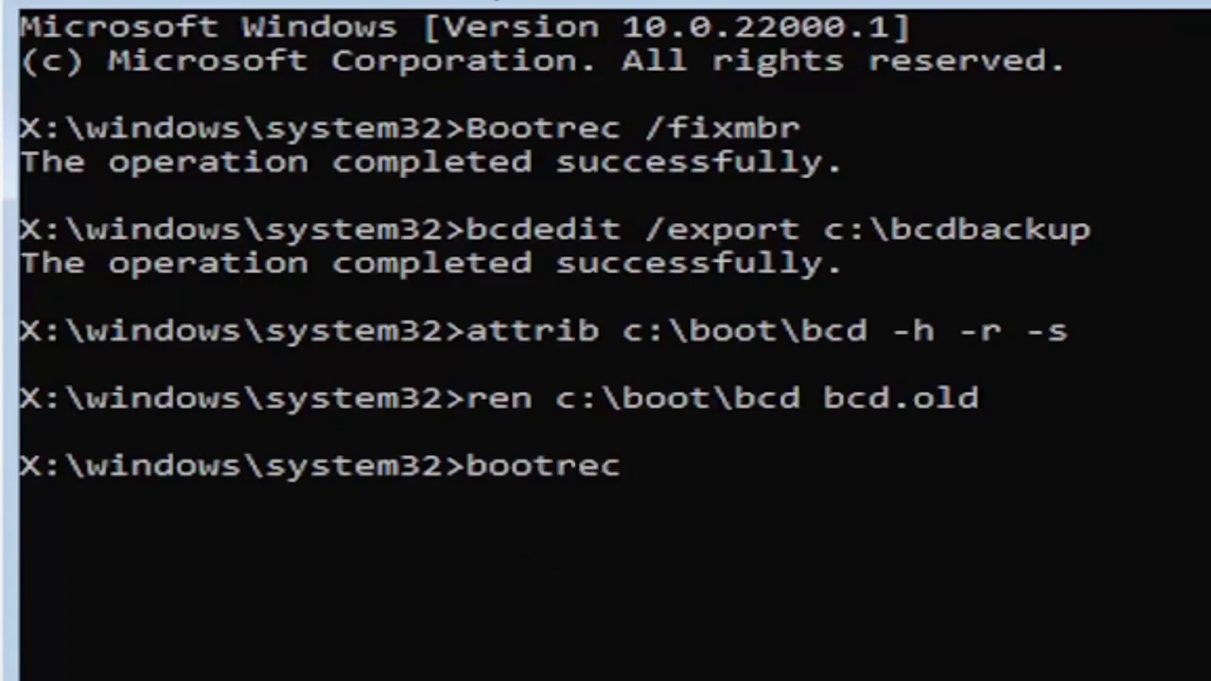
text( /re)
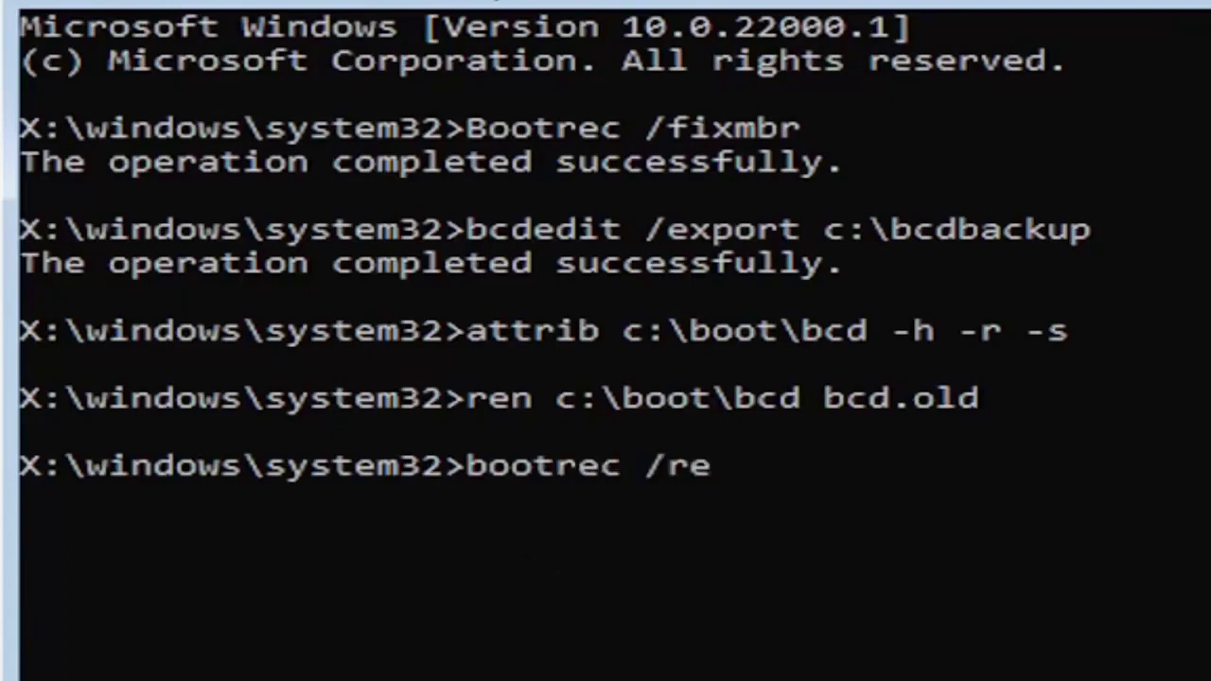
text(build)
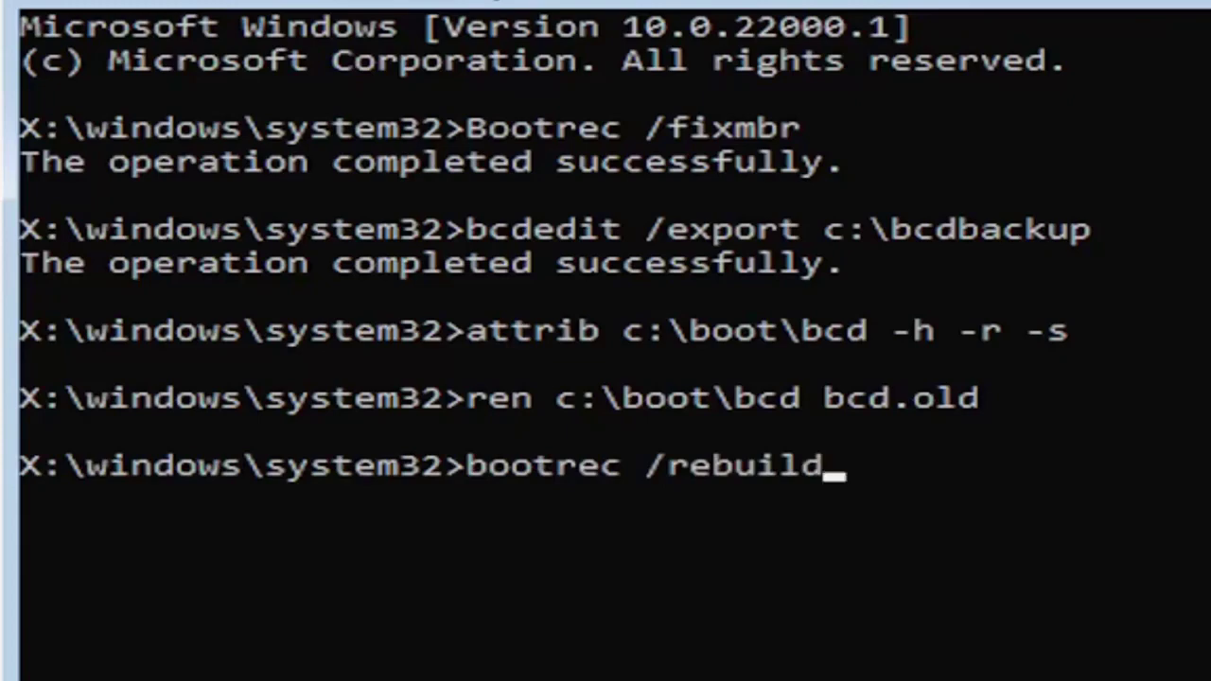
text(bcd)
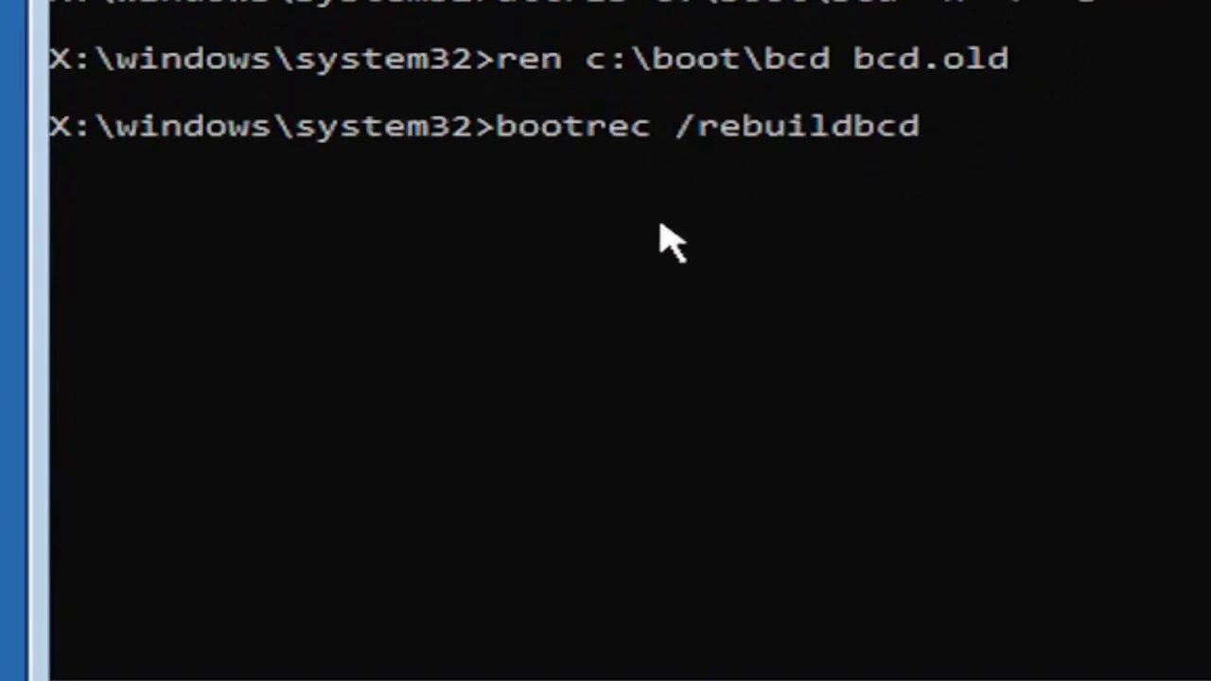
key(Return)
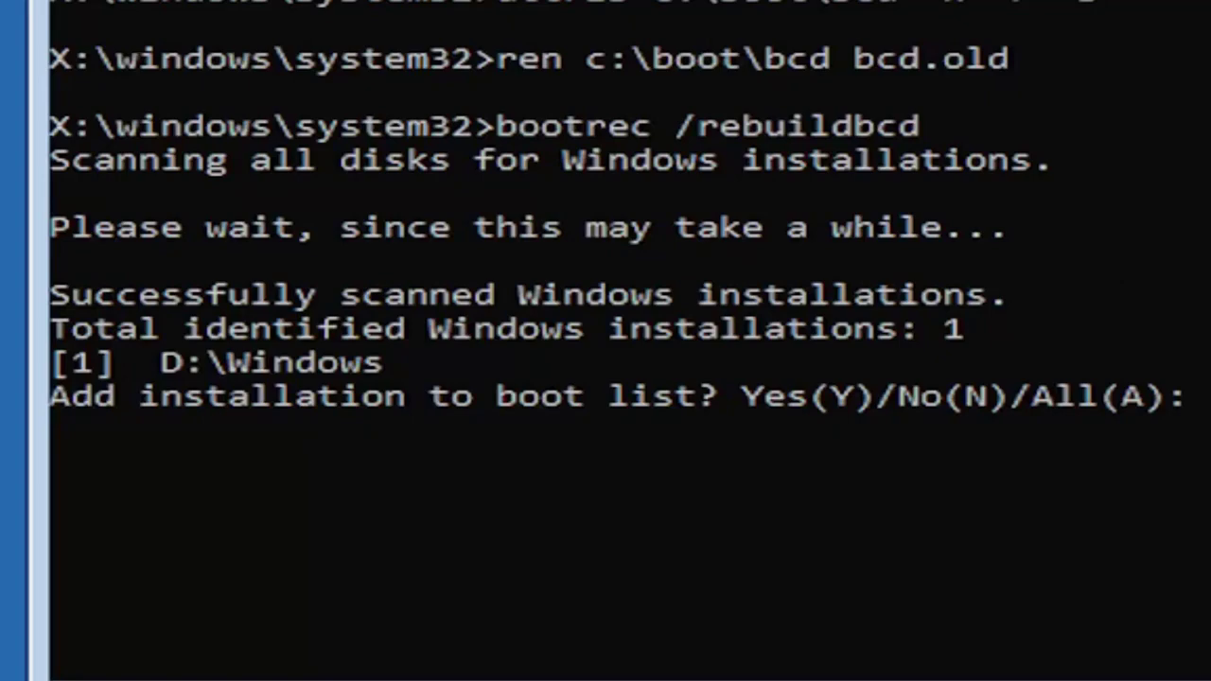
text(y)
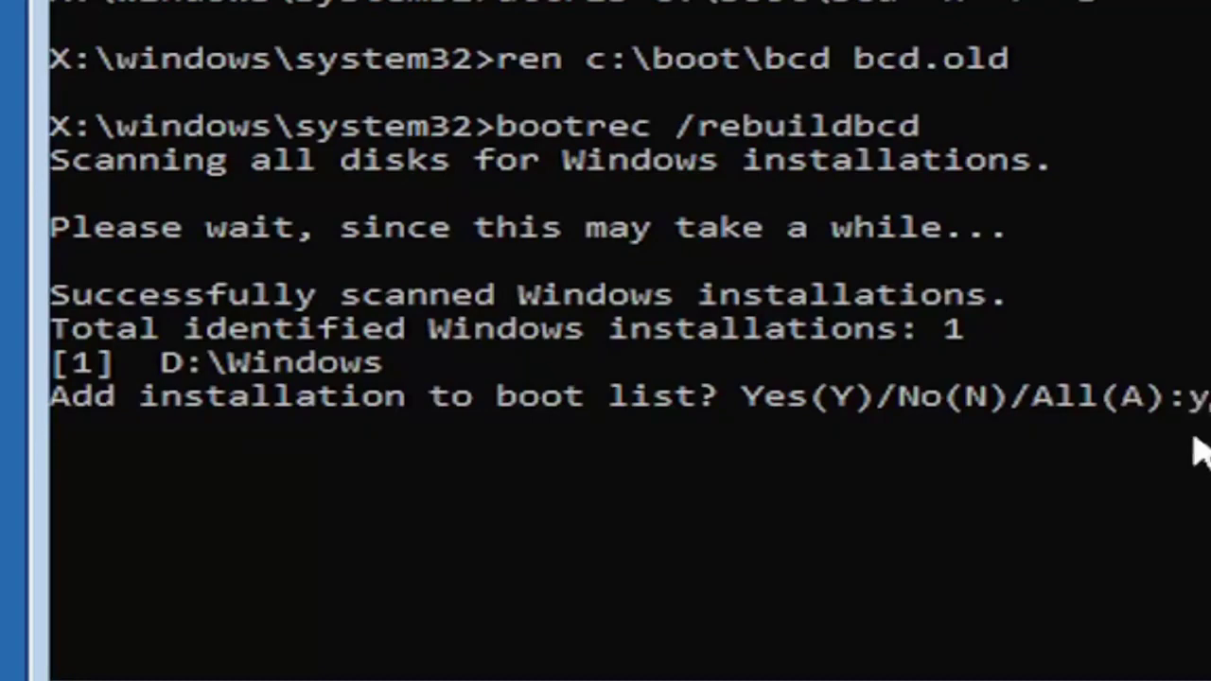
key(Return)
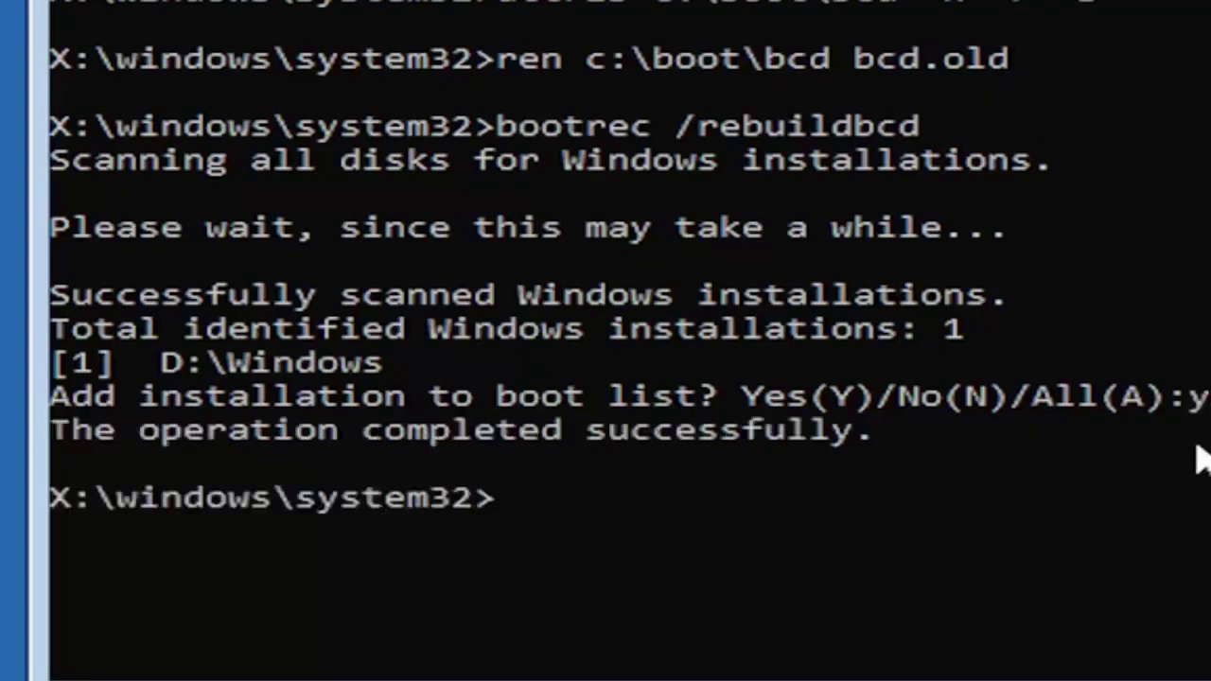